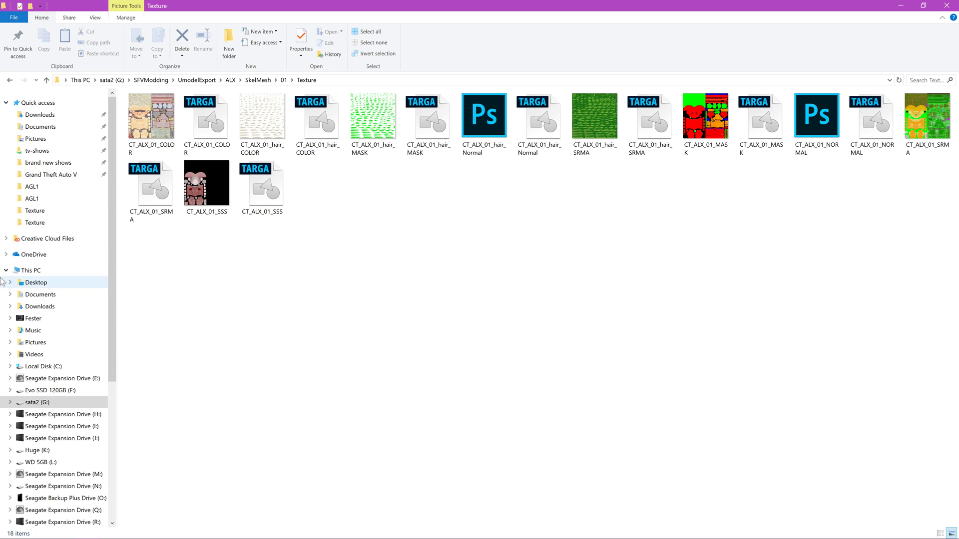
right_click(10, 531)
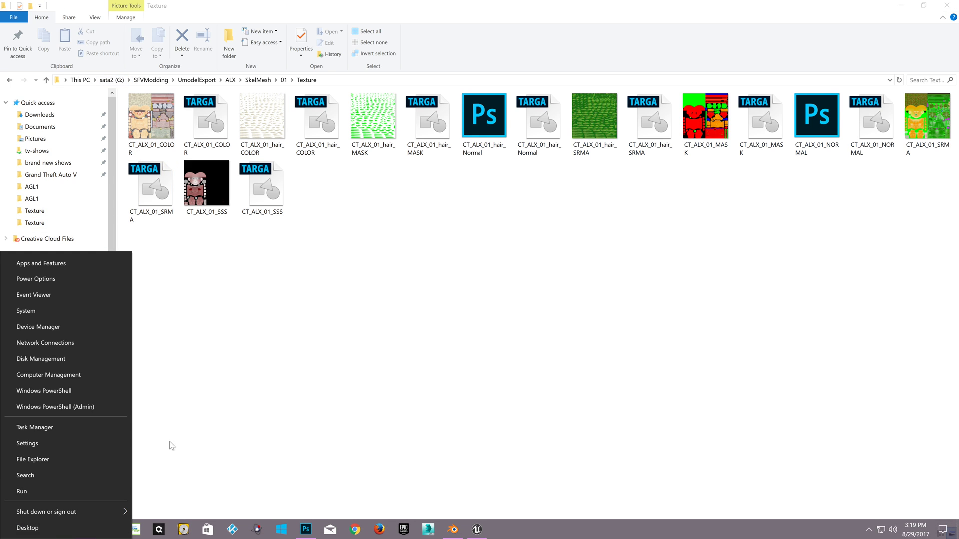
click(682, 251)
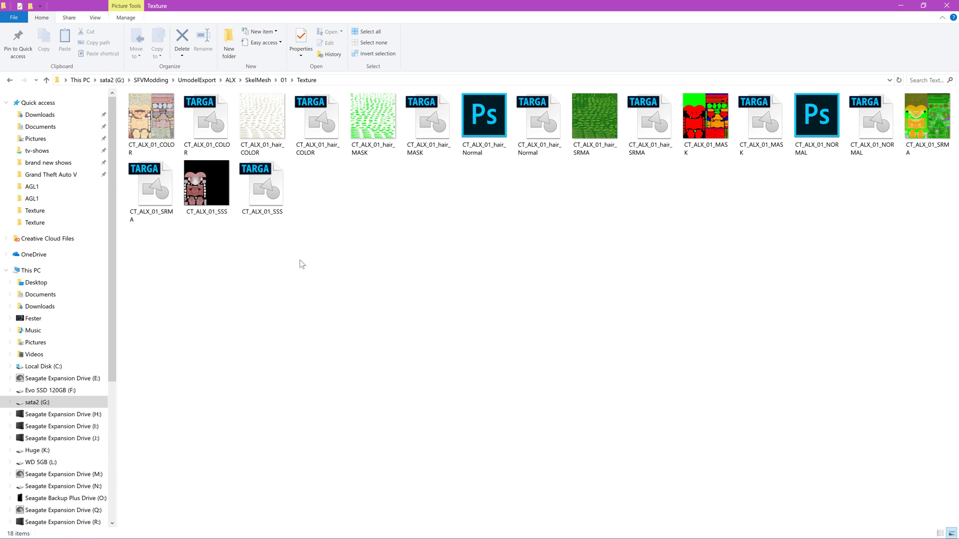
Open the CT_ALX_01_NORMAL Targa texture in Photoshop.
mouse_move(880, 536)
mouse_move(870, 142)
double_click(880, 120)
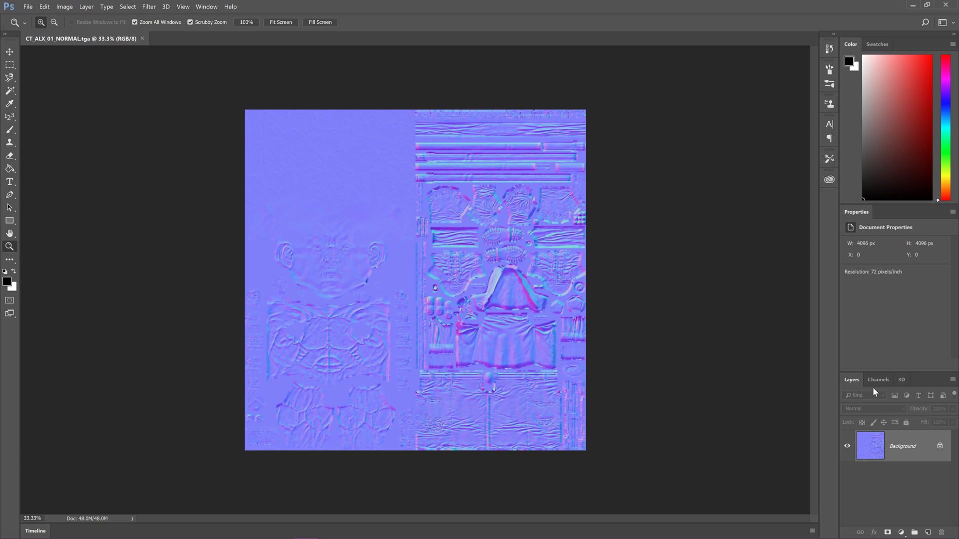
Isolate the green channel of the normal map and examine its shading up close on the torso and limb areas.
click(877, 380)
click(877, 435)
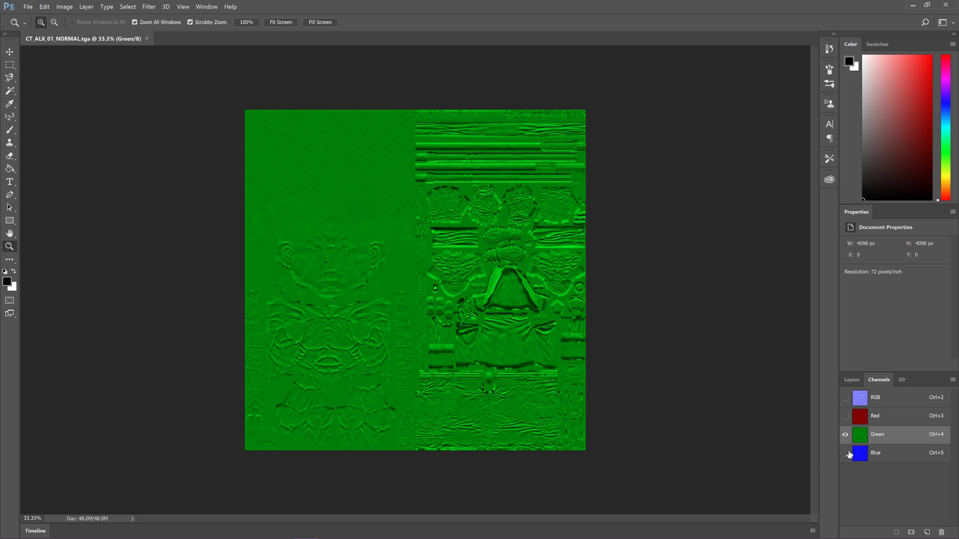
click(386, 331)
click(384, 331)
click(385, 310)
scroll(343, 310, up, 2)
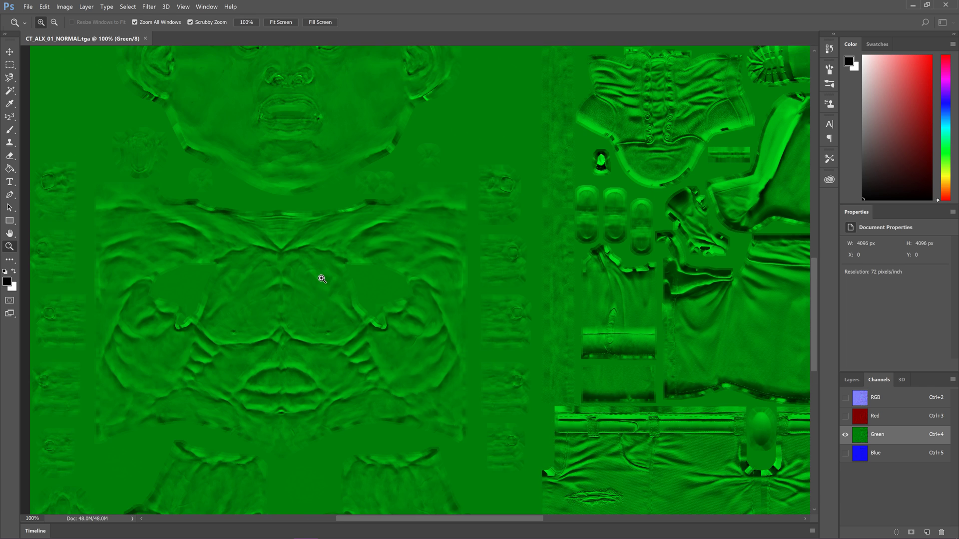
click(322, 279)
scroll(324, 277, down, 5)
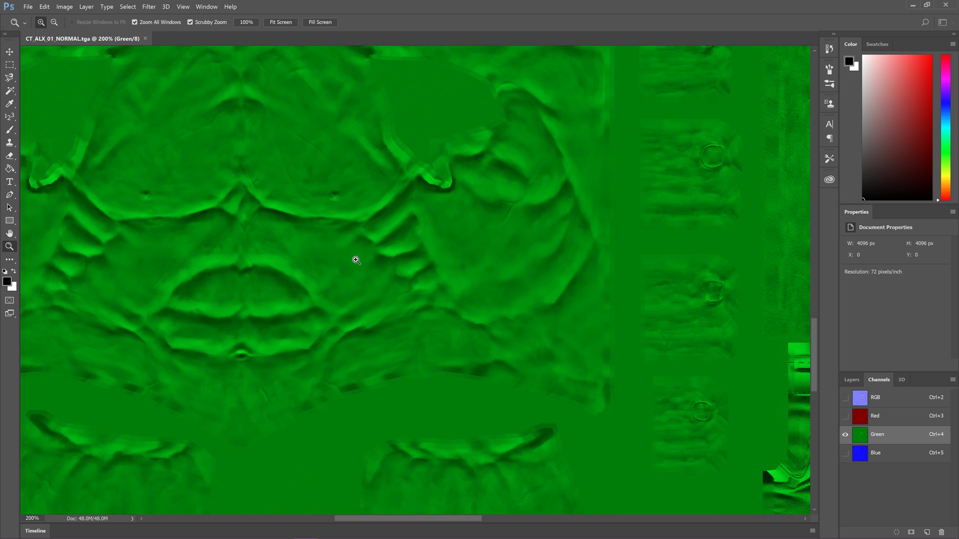
scroll(357, 255, down, 8)
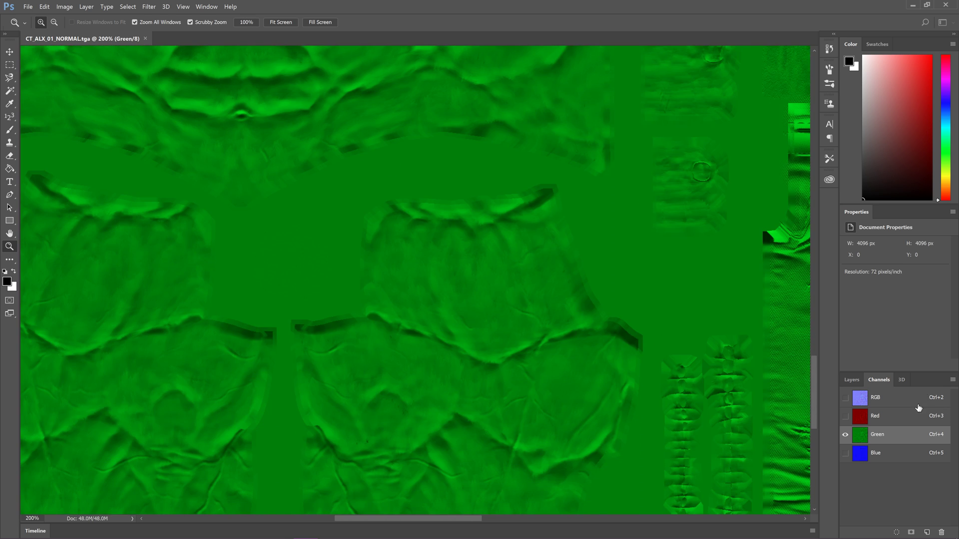
Return to the RGB composite and examine the torso and limb details of the normal map at several magnifications.
click(918, 405)
scroll(396, 299, down, 2)
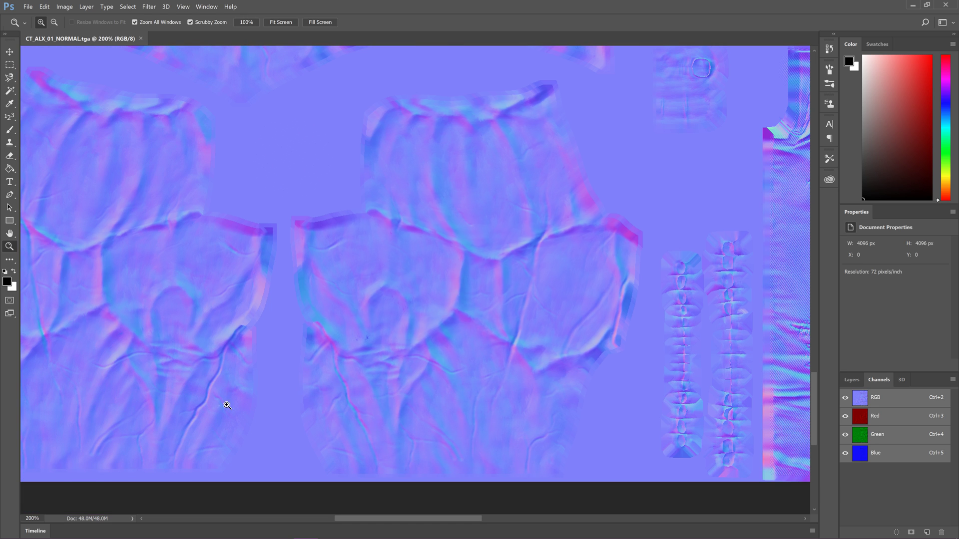
right_click(256, 396)
click(280, 403)
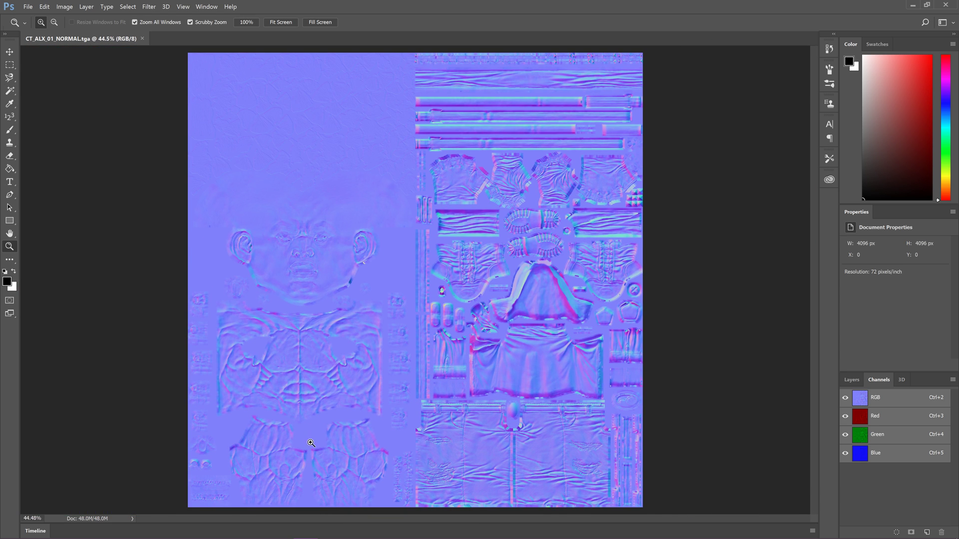
click(300, 469)
click(478, 142)
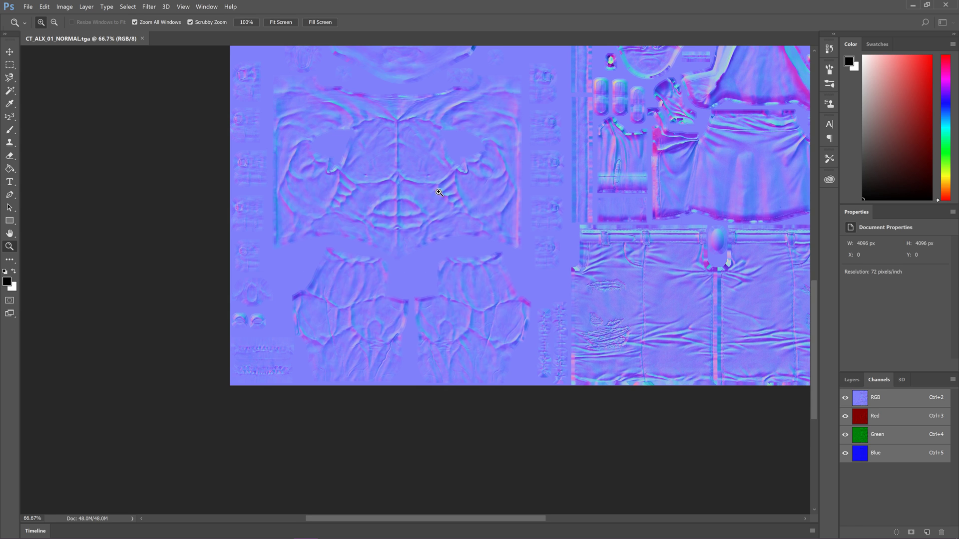
click(435, 192)
scroll(420, 210, up, 2)
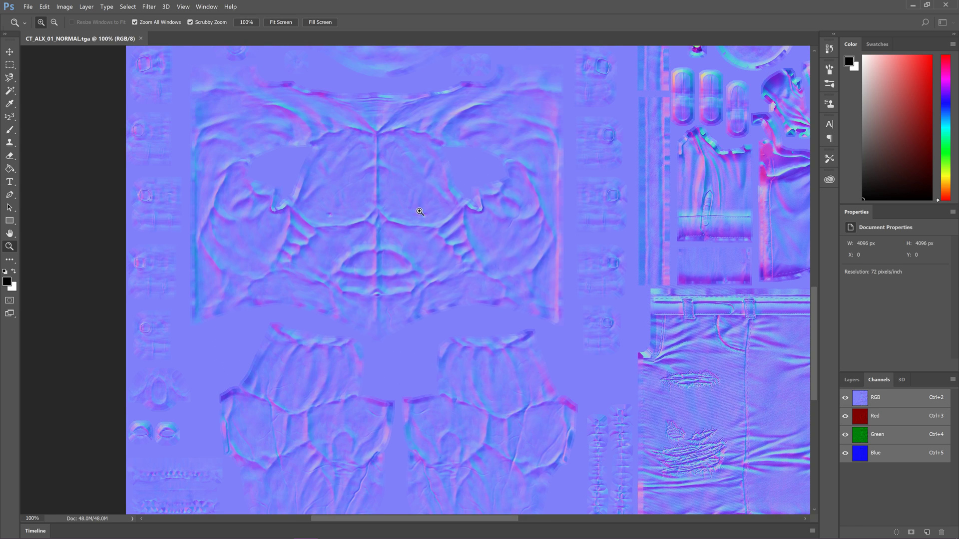
scroll(395, 239, up, 2)
drag(319, 303, 511, 303)
scroll(511, 303, down, 10)
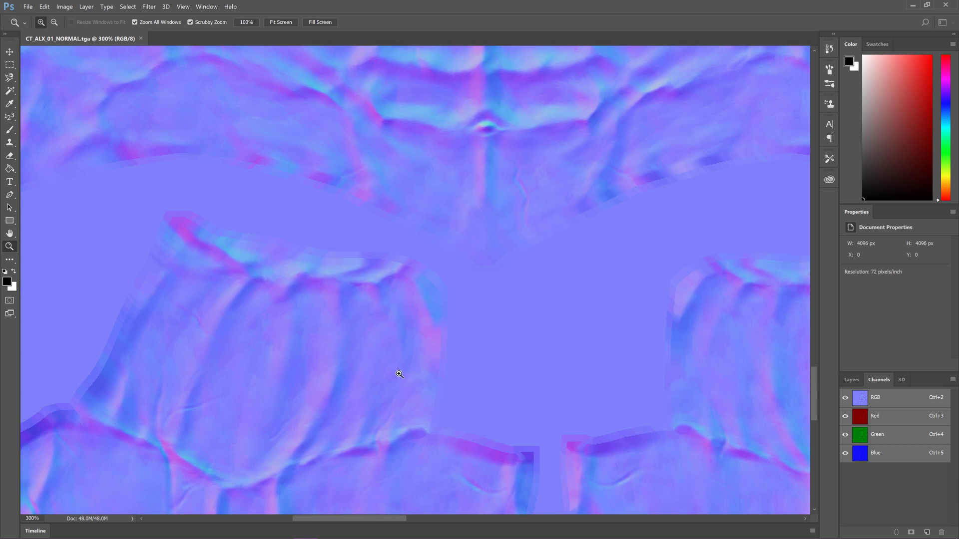
scroll(395, 395, down, 4)
right_click(465, 389)
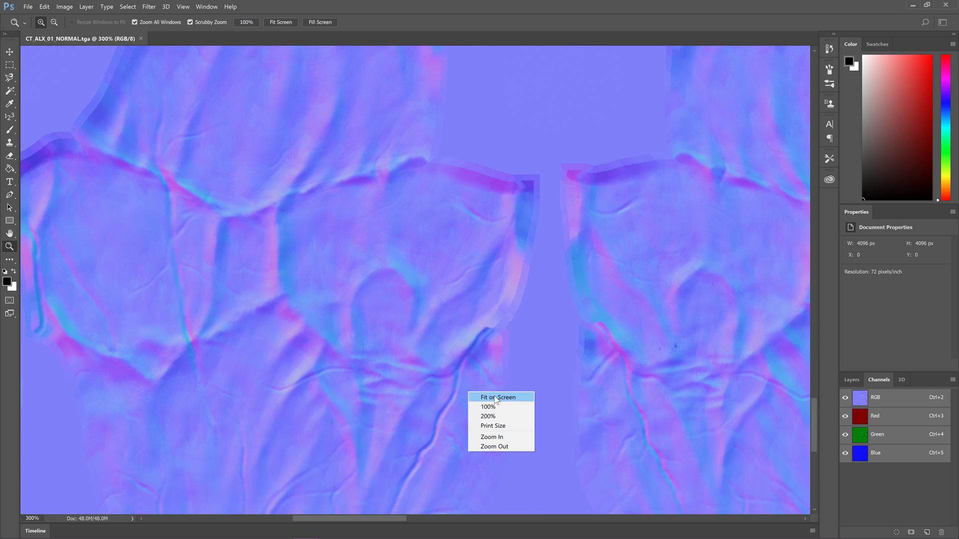
click(489, 394)
click(446, 457)
click(291, 418)
scroll(322, 249, up, 3)
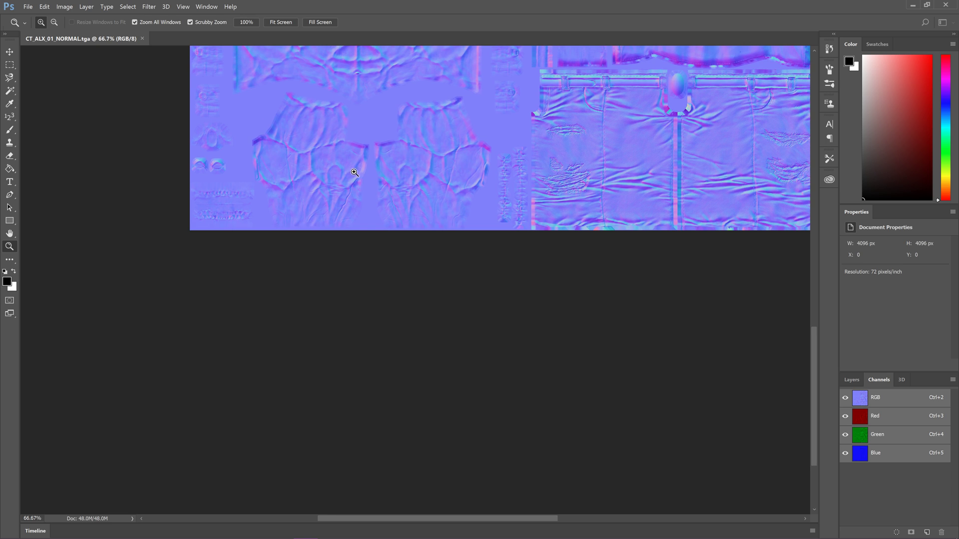
scroll(350, 260, up, 3)
click(403, 289)
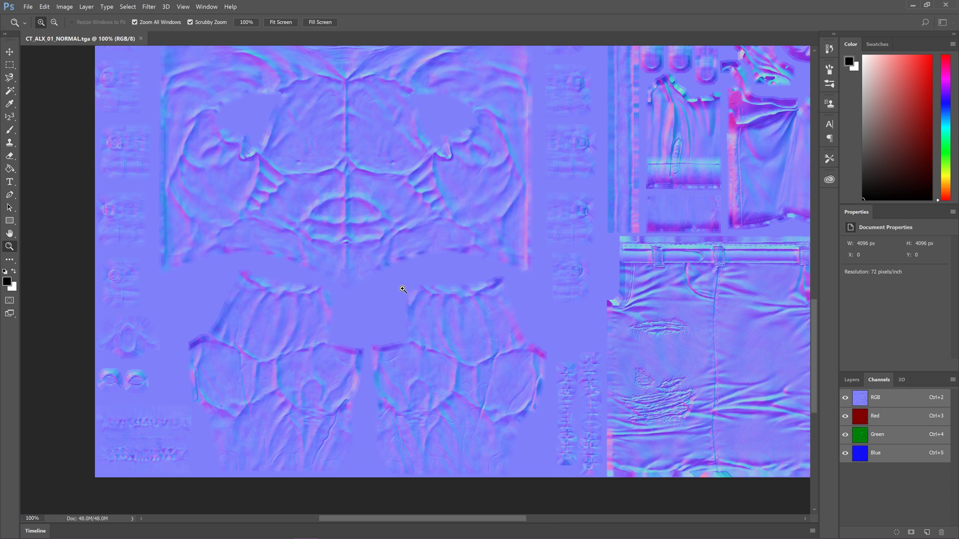
Invert the normal map's green channel and check the torso and limbs in the RGB composite.
click(879, 435)
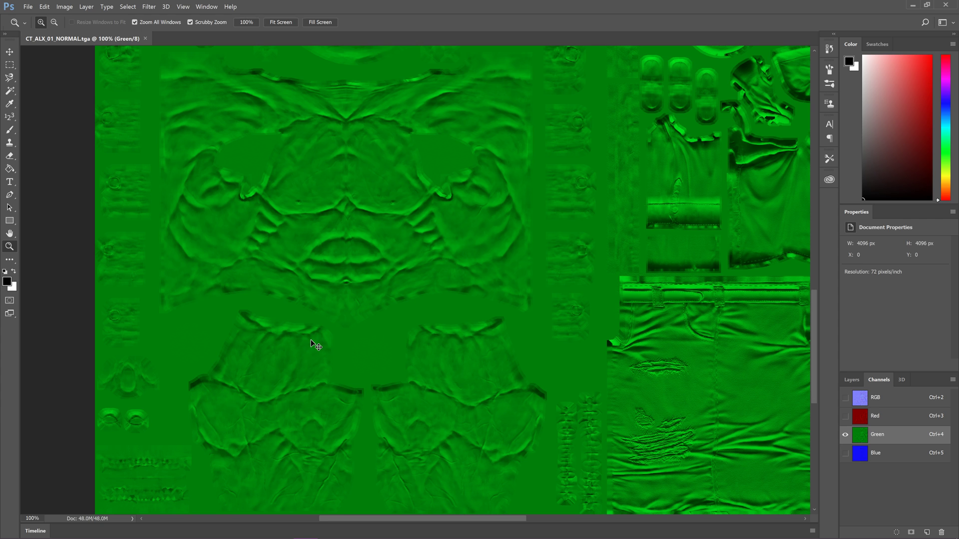
key(ctrl+i)
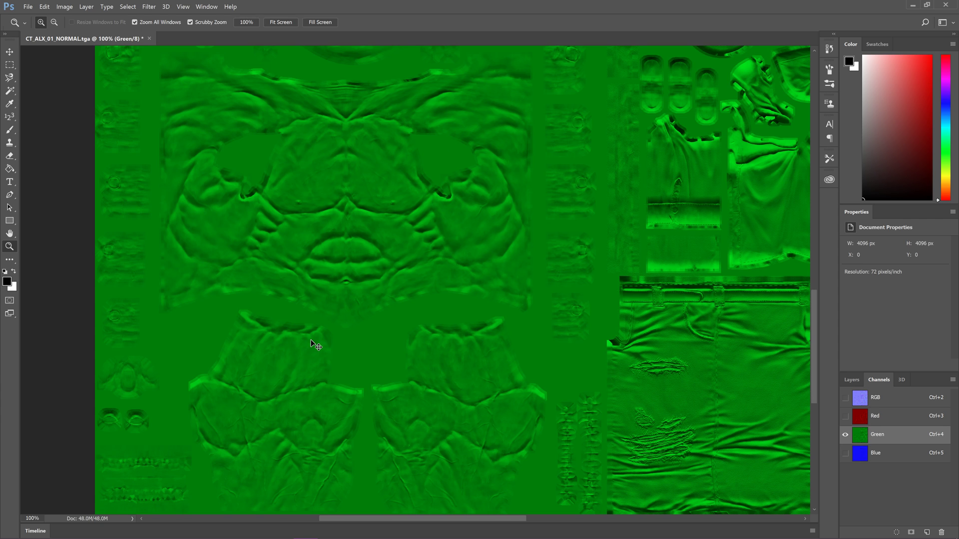
click(884, 401)
scroll(449, 275, down, 2)
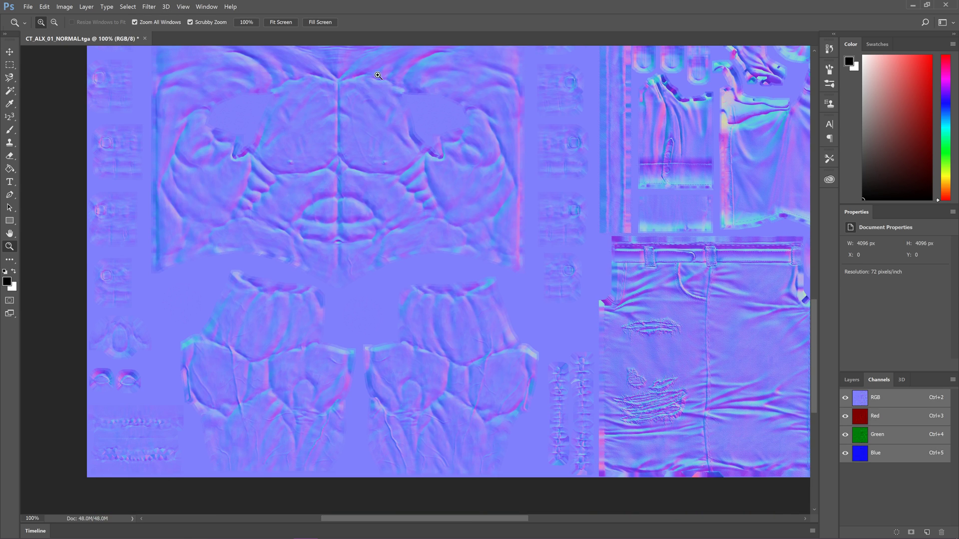
click(370, 433)
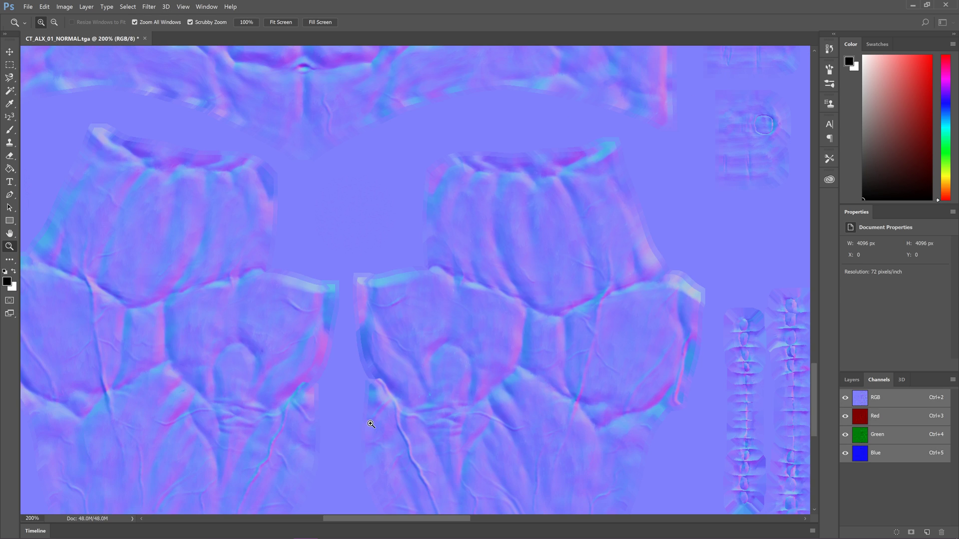
right_click(472, 306)
click(367, 276)
View the red channel, invert the green channel back to its original state, and show the RGB composite.
click(912, 420)
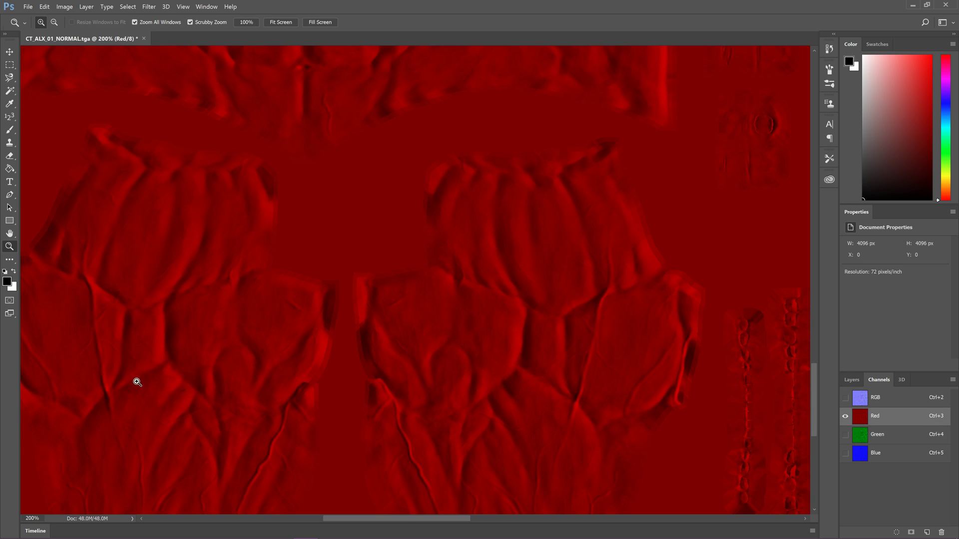
click(911, 441)
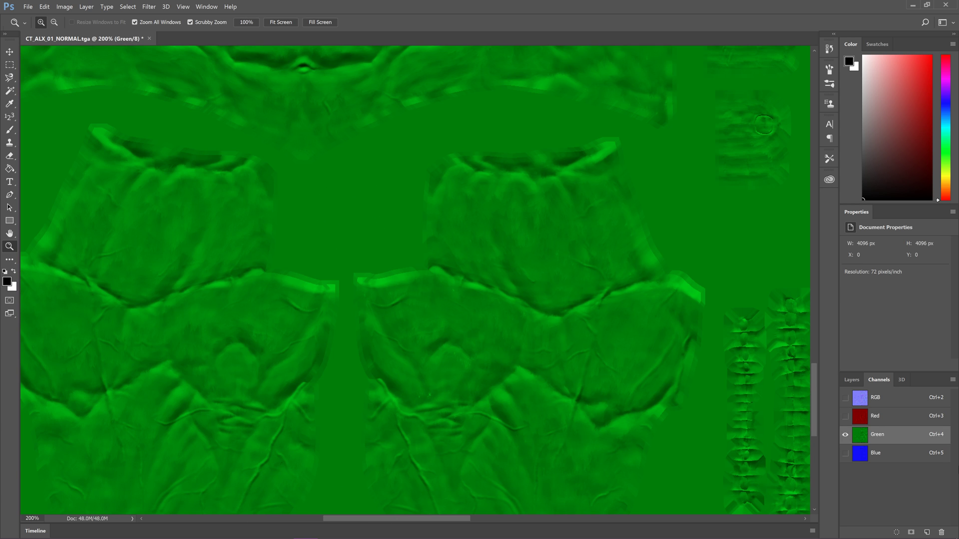
key(ctrl+i)
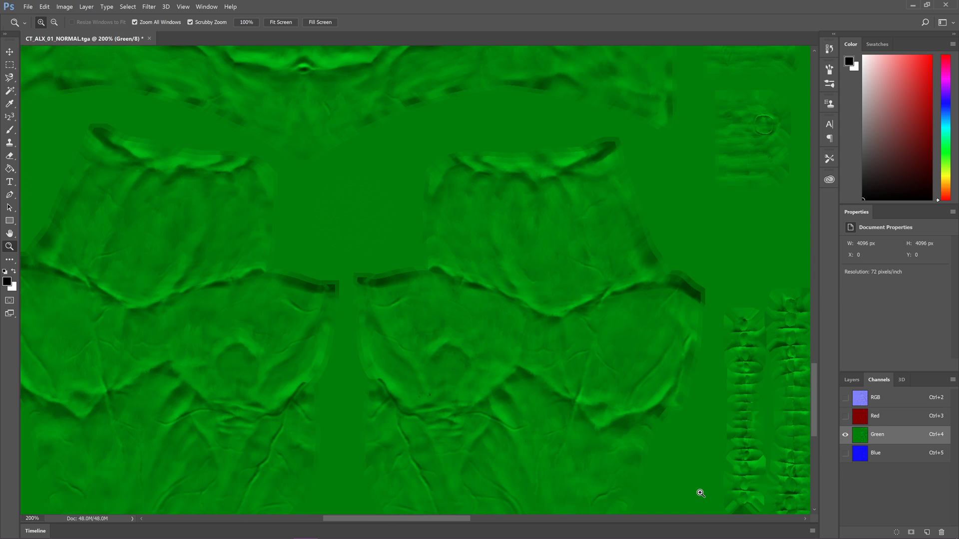
scroll(452, 458, down, 2)
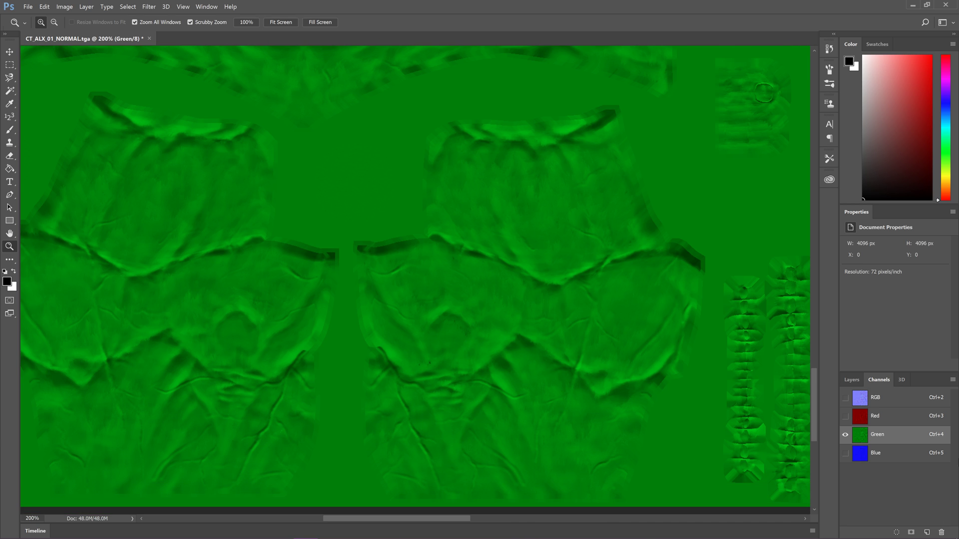
click(876, 397)
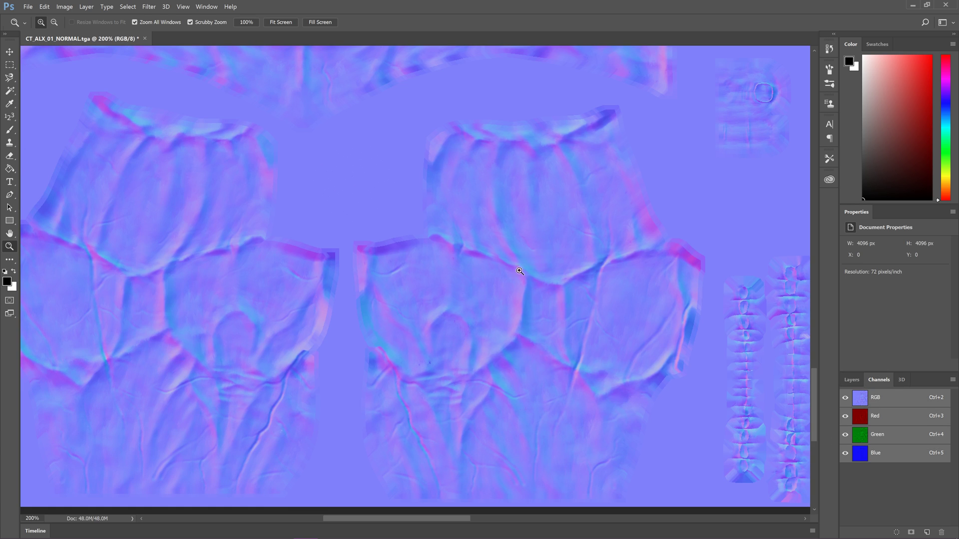
Examine how the torso and limb relief looks in the RGB composite with the original green channel.
scroll(520, 271, up, 5)
scroll(352, 232, up, 5)
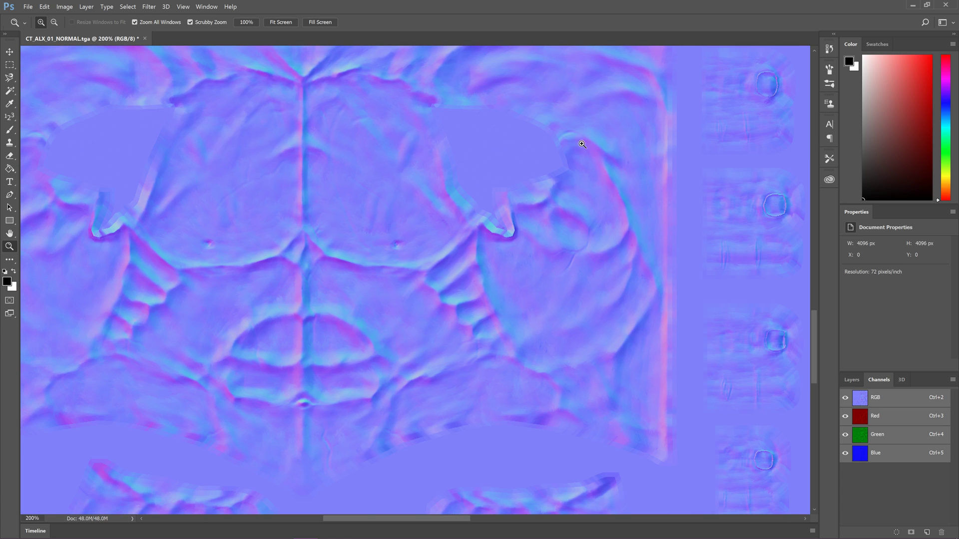
scroll(375, 155, up, 1)
right_click(326, 309)
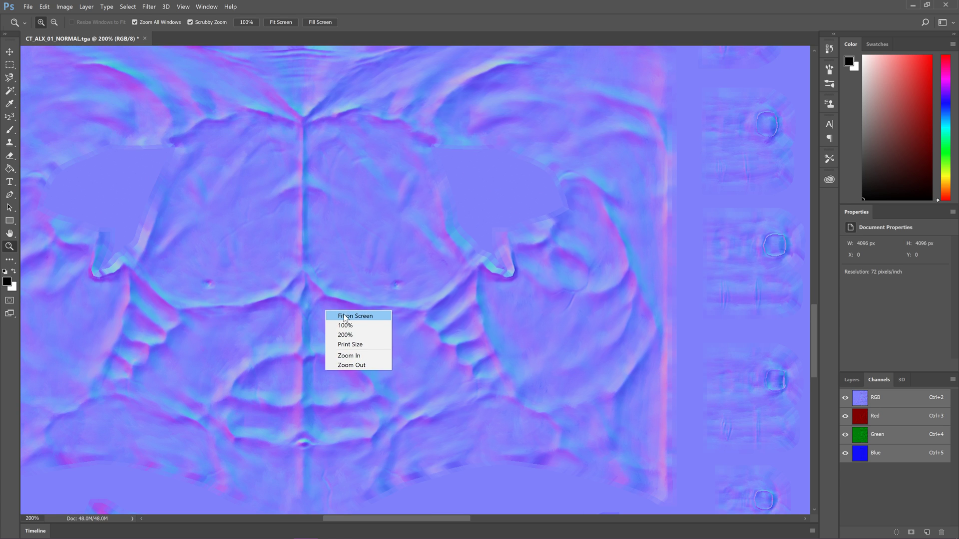
click(352, 316)
click(294, 386)
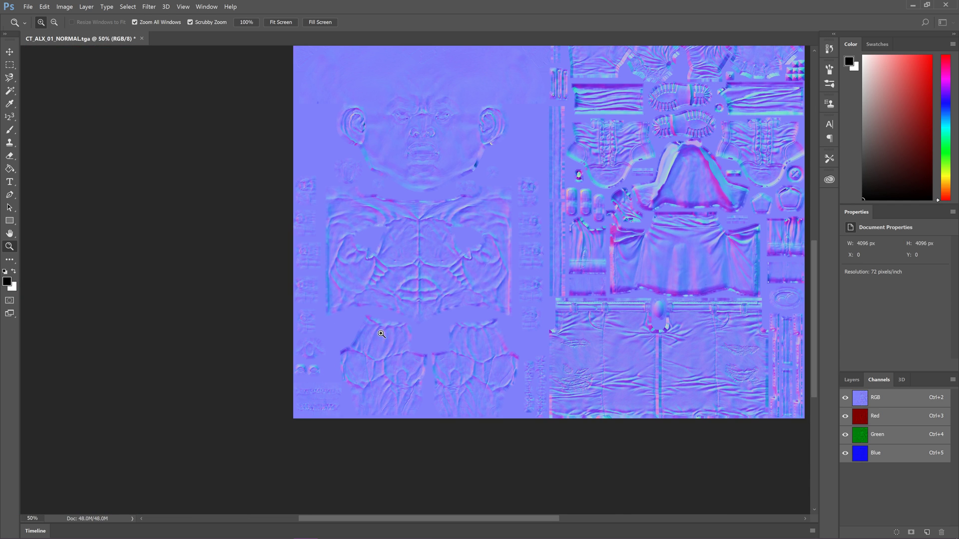
click(410, 237)
click(432, 298)
click(432, 298)
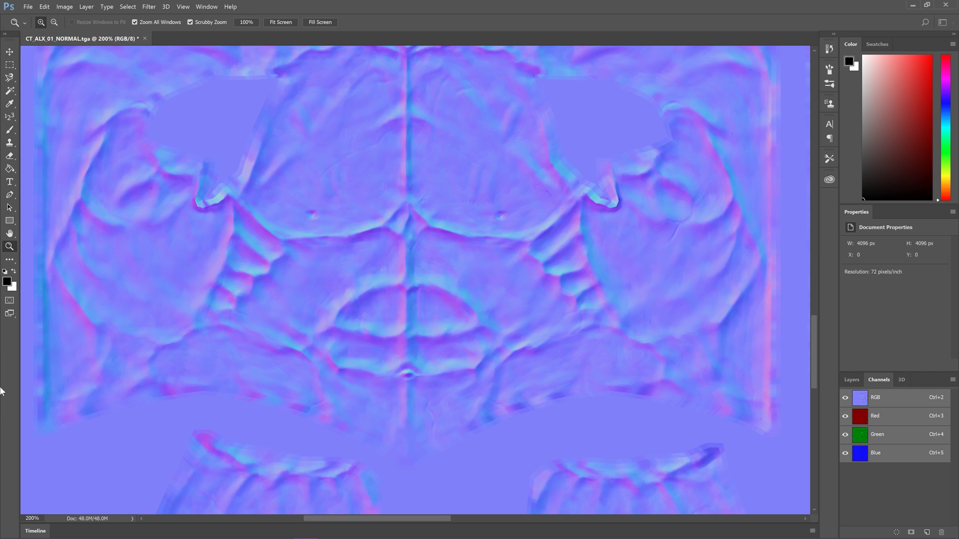
scroll(359, 351, down, 5)
scroll(350, 274, down, 6)
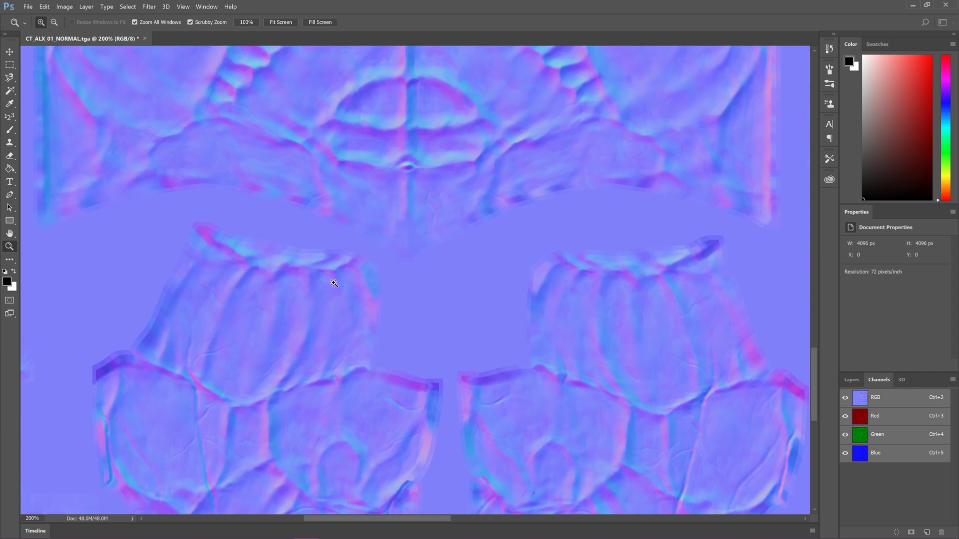
scroll(349, 274, up, 9)
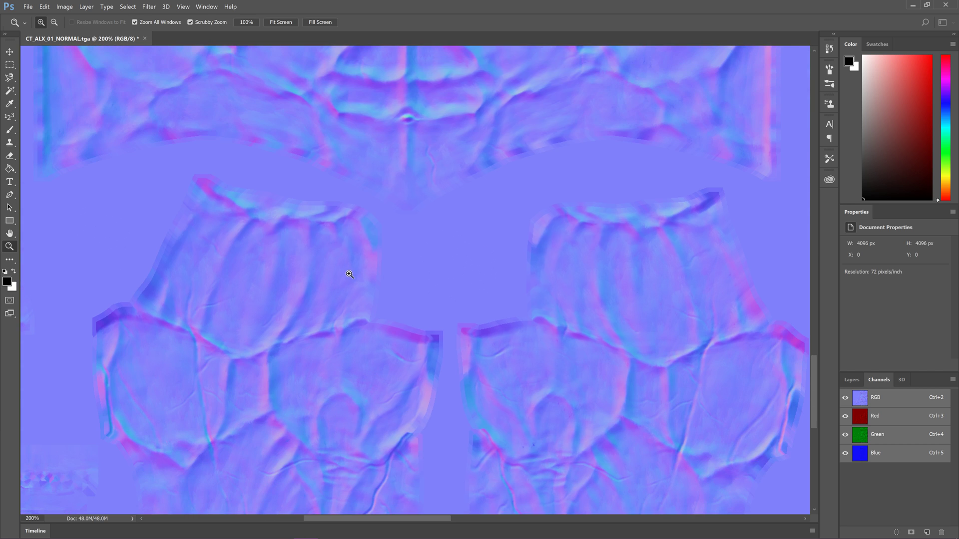
scroll(422, 352, up, 2)
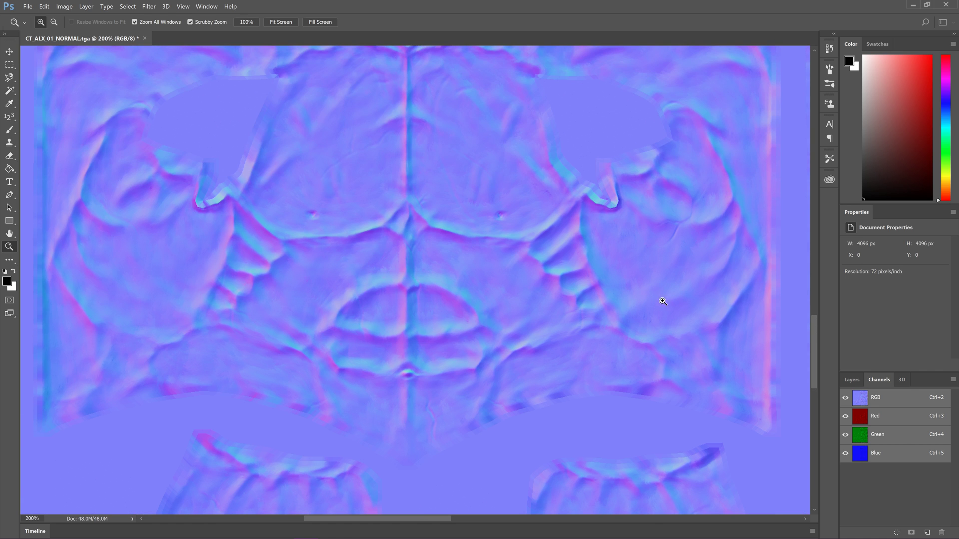
Invert the green channel of the normal map again and show the whole texture as an RGB composite.
click(901, 434)
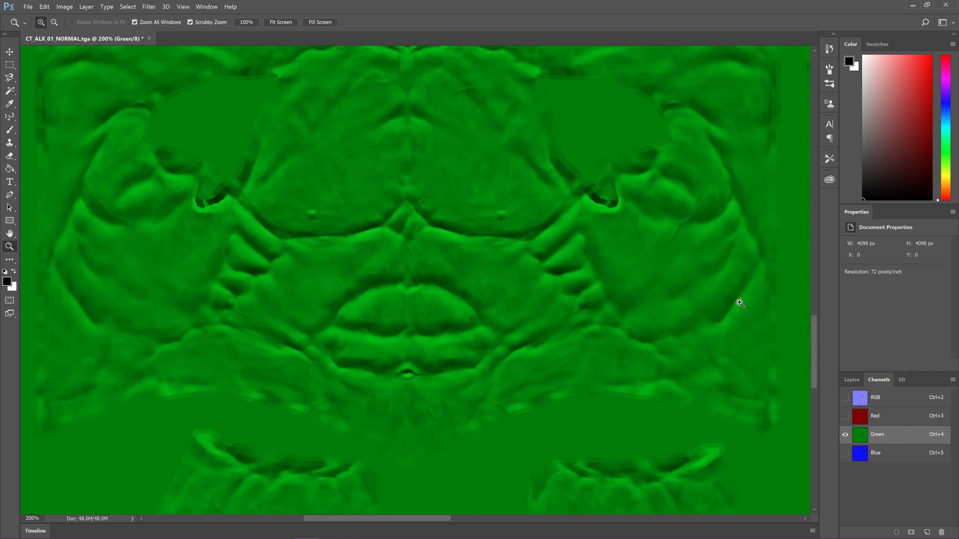
right_click(518, 184)
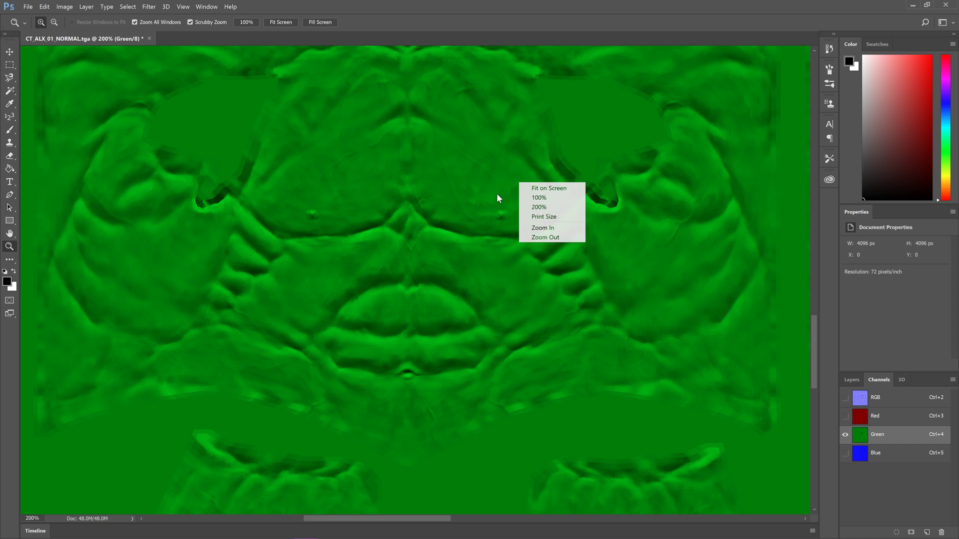
click(530, 188)
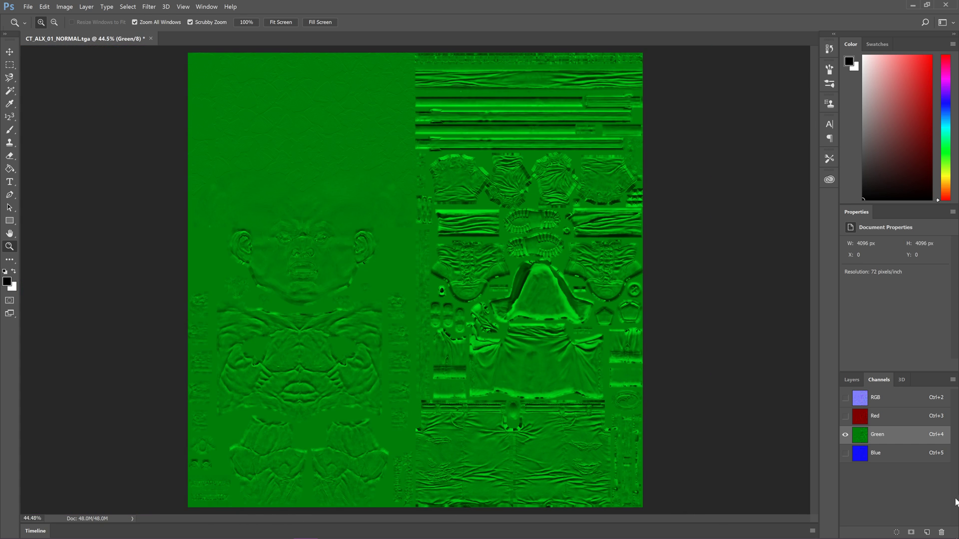
click(912, 398)
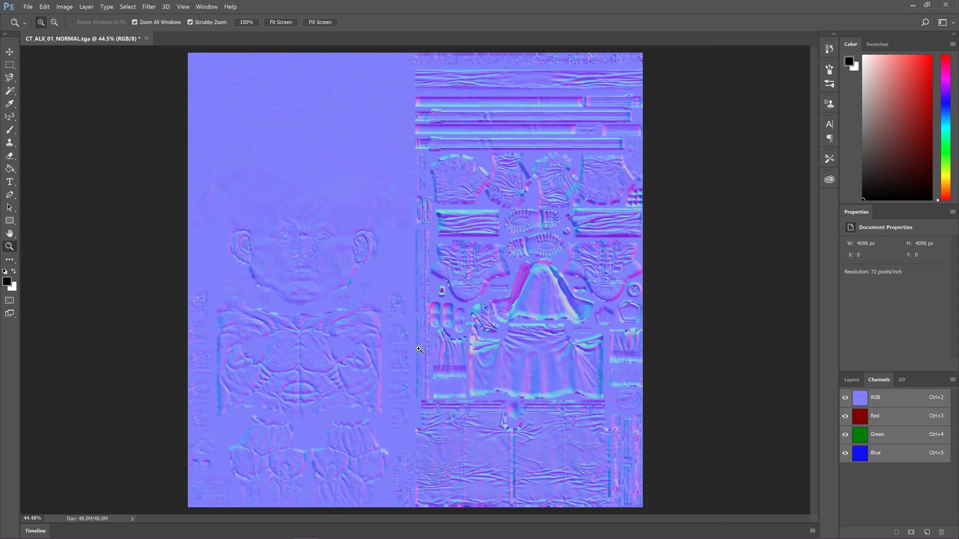
Examine the torso relief of the inverted normal map at 200% magnification.
click(316, 391)
click(400, 274)
click(407, 279)
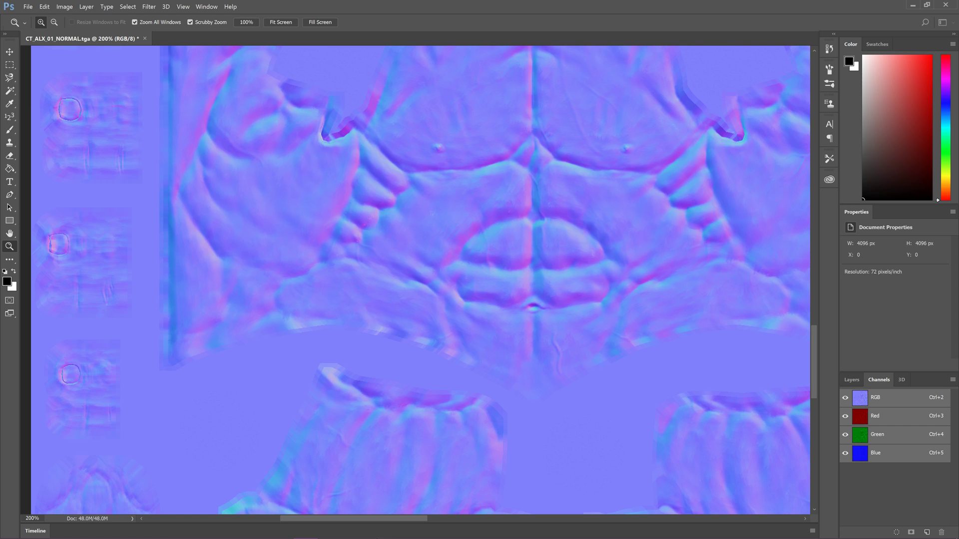
Open NDO over the normal map and display its preferences for flipping the normal channels.
mouse_move(222, 534)
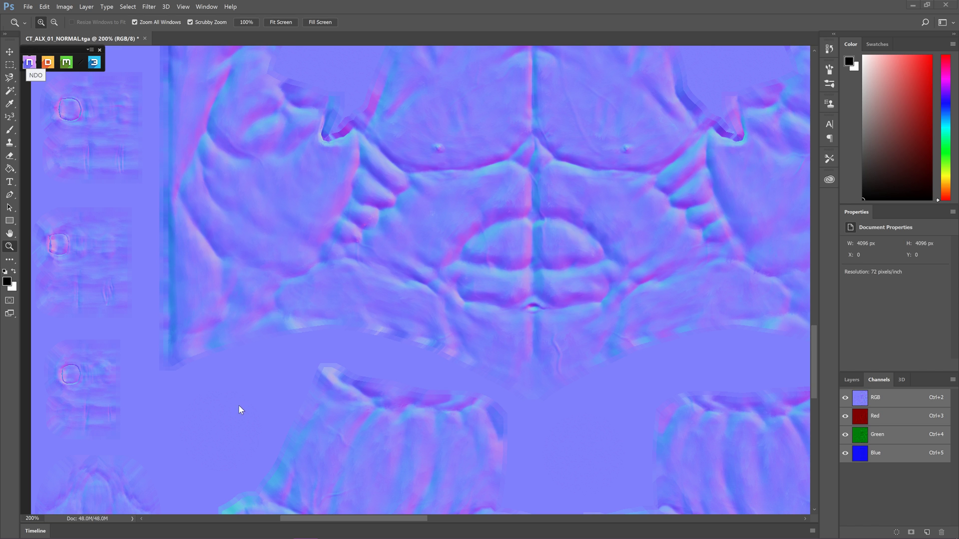
drag(329, 266, 281, 257)
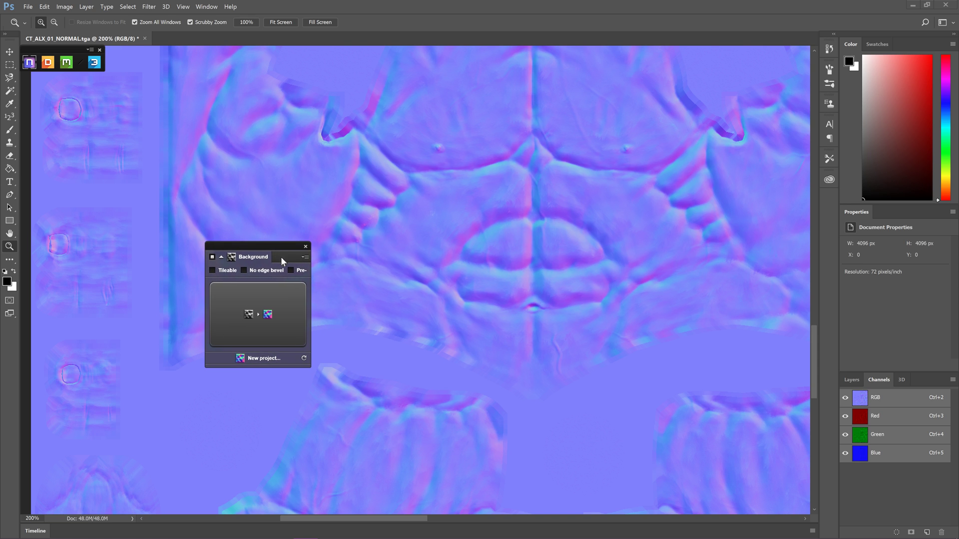
click(306, 257)
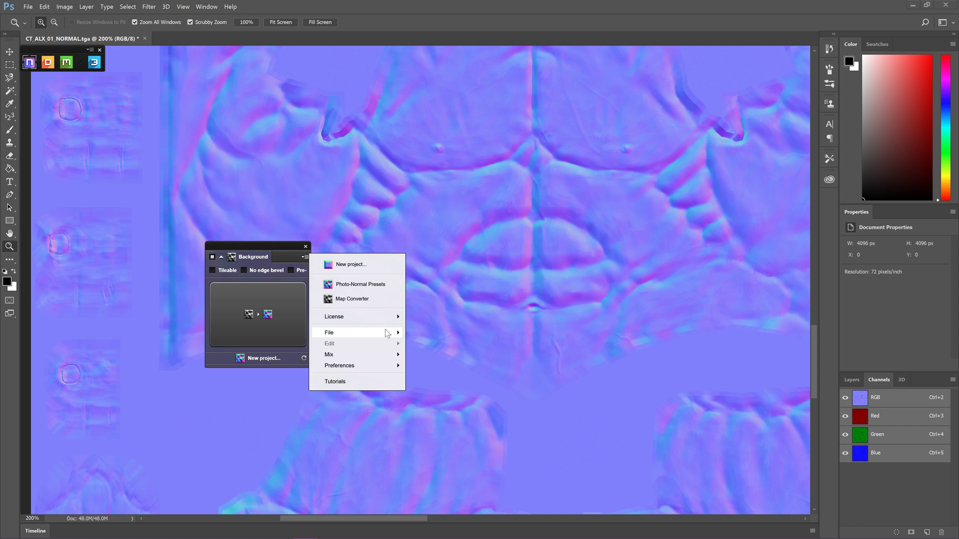
mouse_move(393, 368)
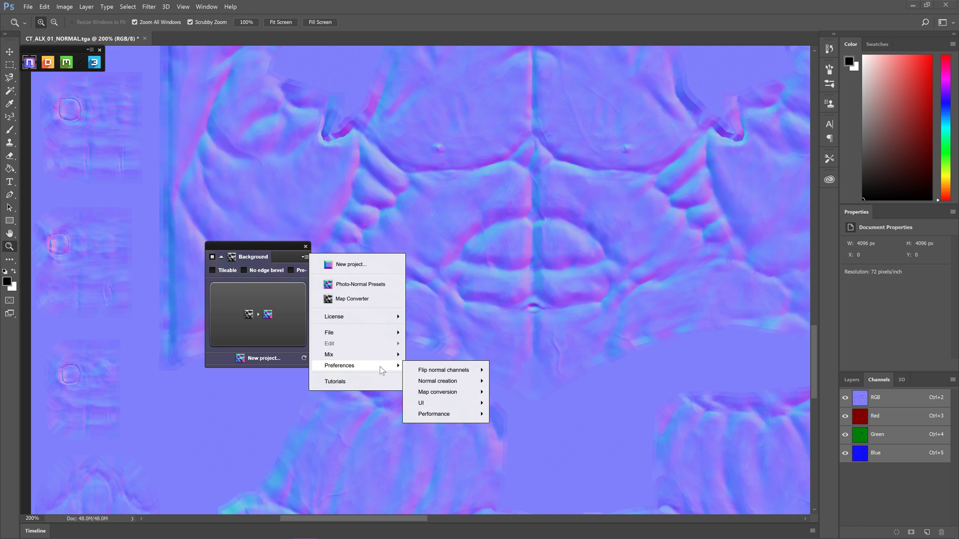
mouse_move(432, 371)
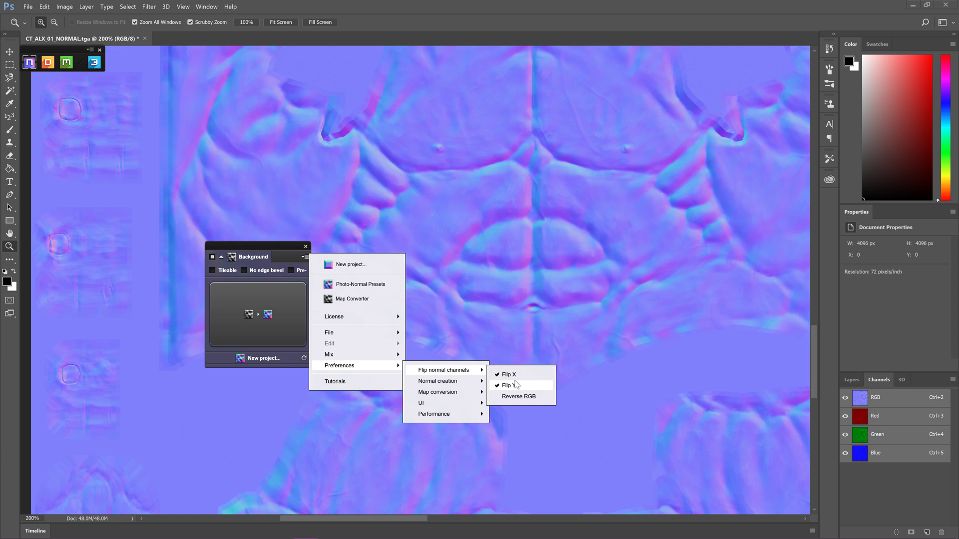